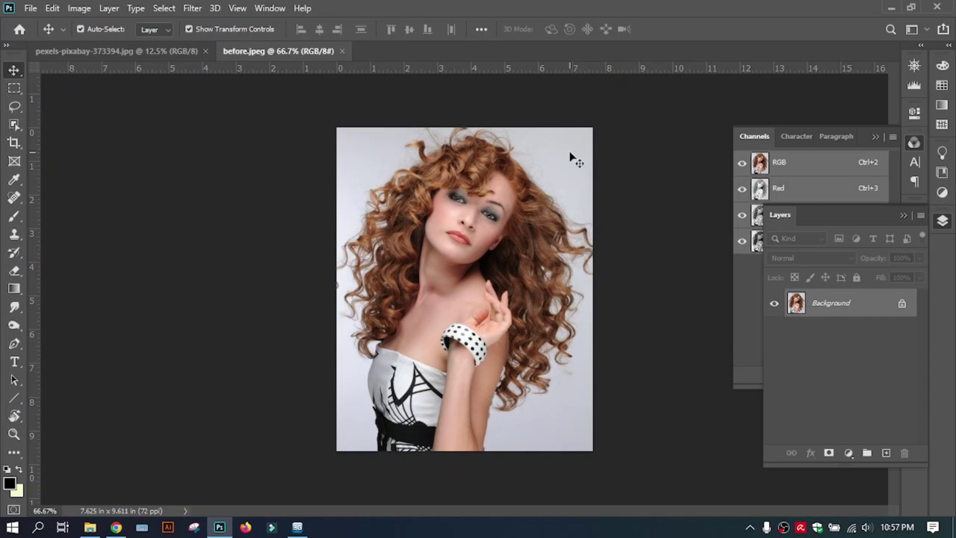
Duplicate the Background layer and bring up the image's channels
left_click_drag(836, 301, 891, 455)
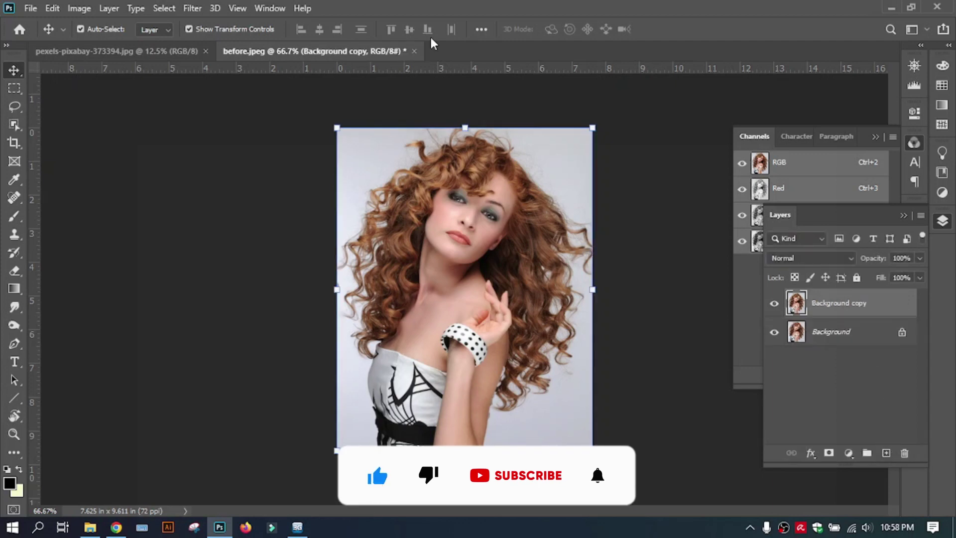
left_click(276, 7)
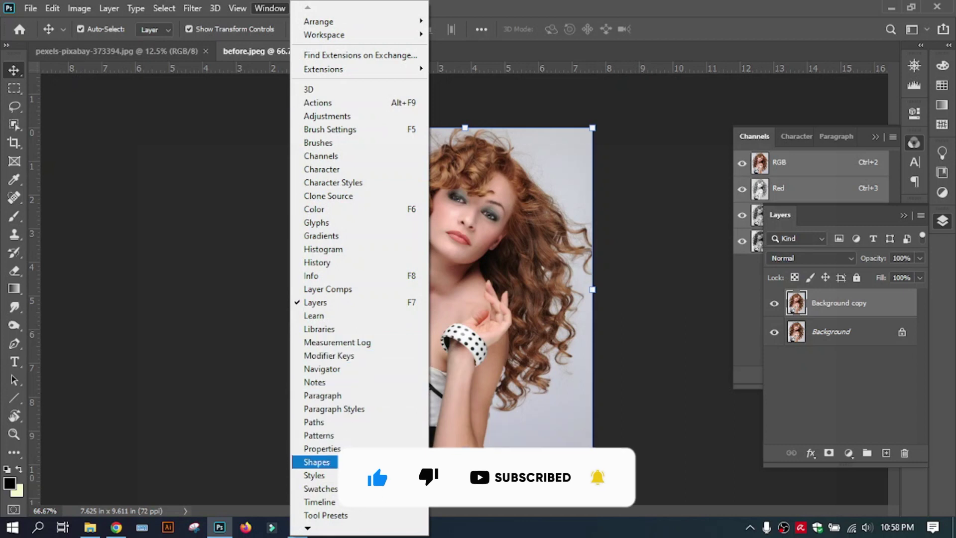
left_click(337, 157)
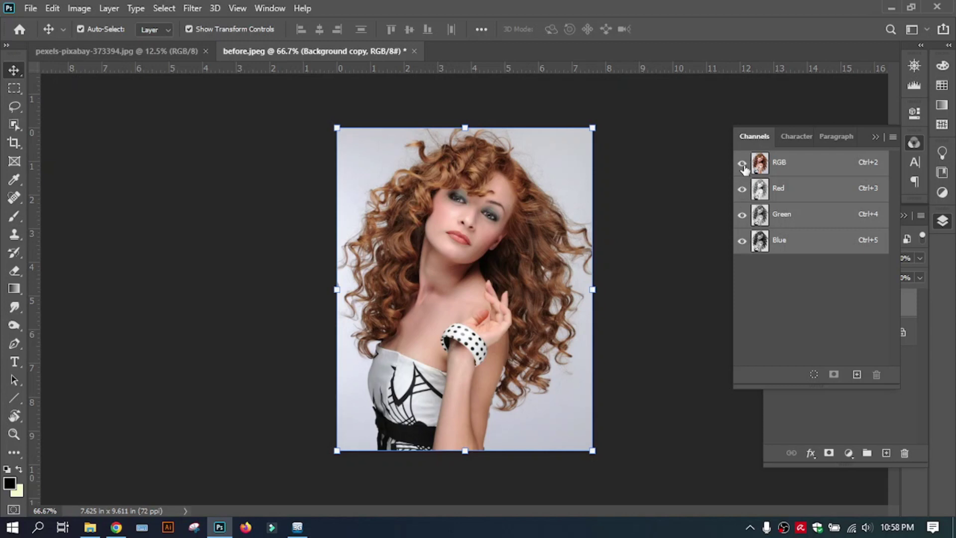
Hide the Red and Green channels and duplicate the Blue channel
left_click(742, 189)
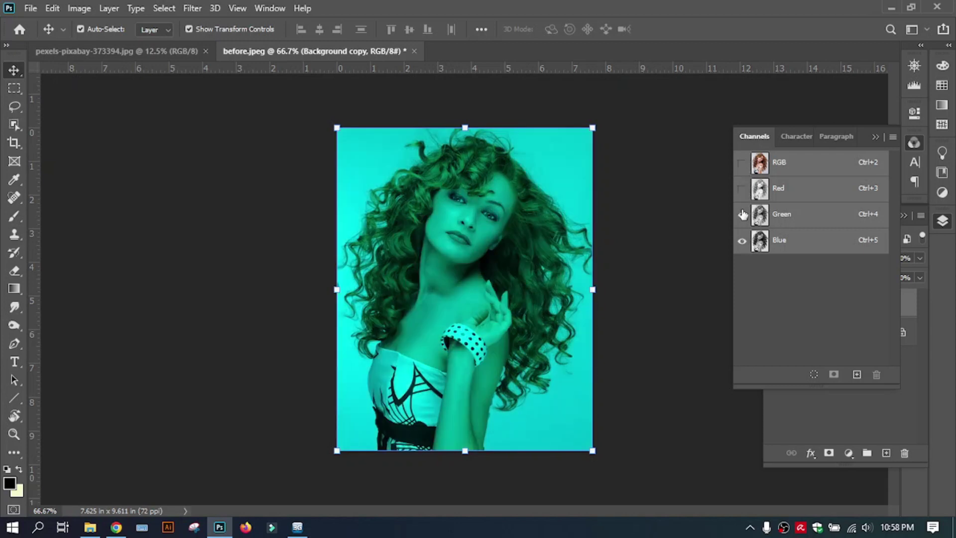
left_click(742, 215)
left_click_drag(750, 243, 860, 376)
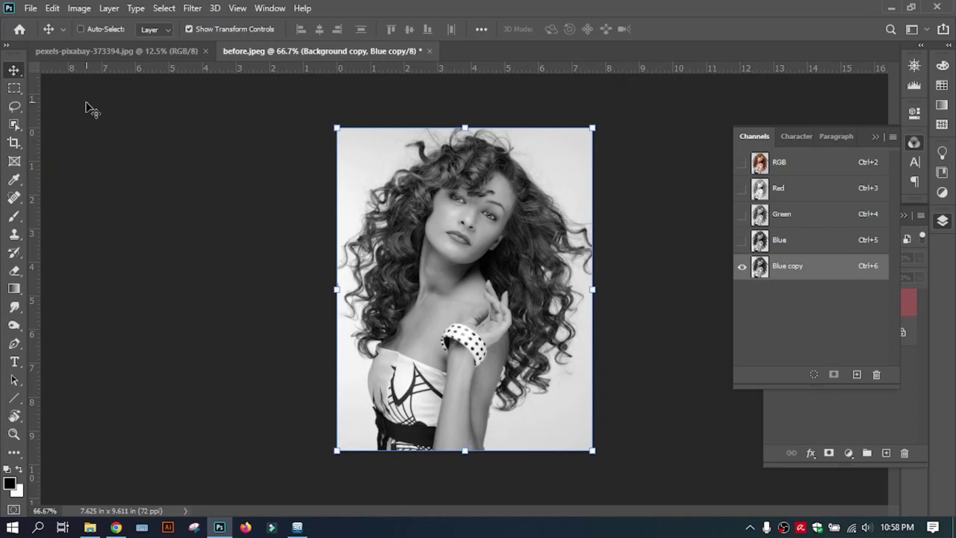
Apply Levels to the Blue copy channel with input black at 150 and input white at 157
key("ctrl+l")
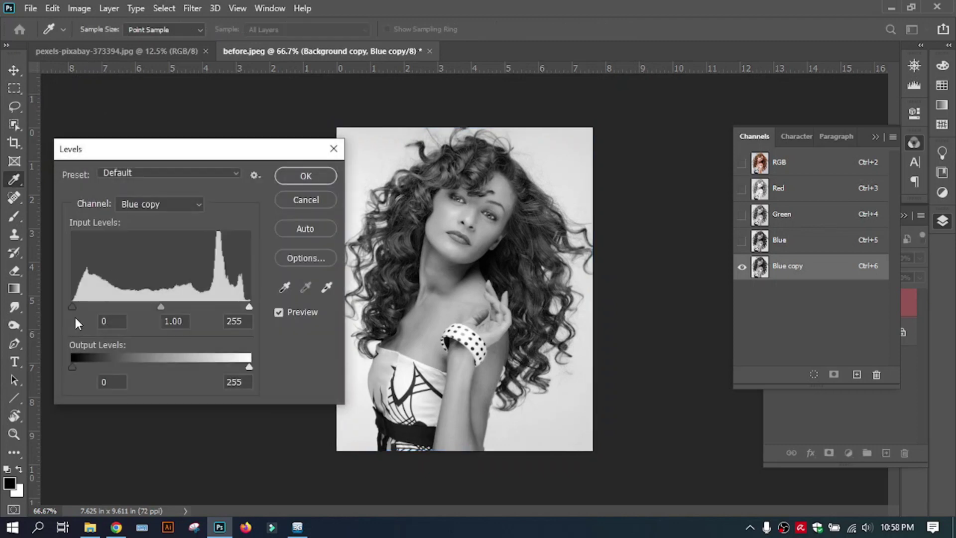
left_click_drag(72, 306, 161, 307)
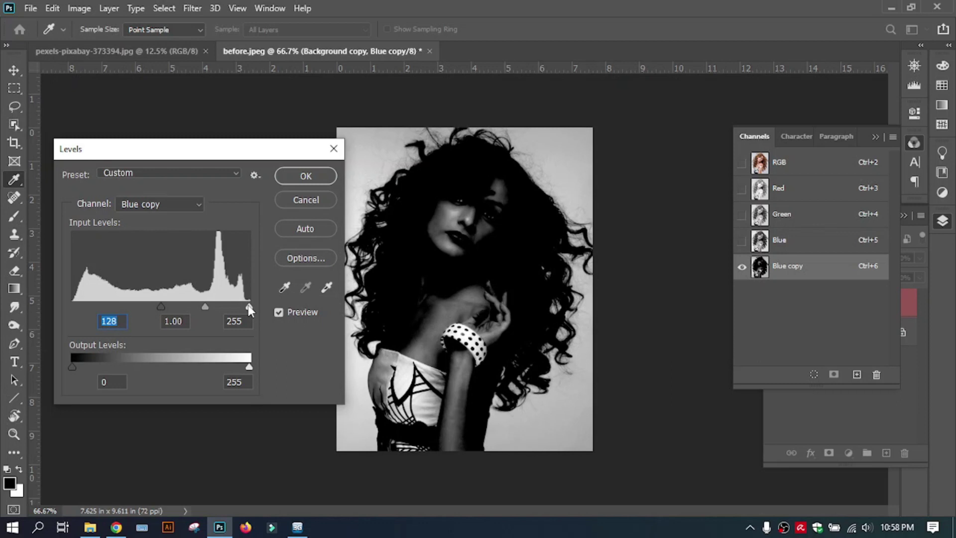
left_click_drag(248, 306, 177, 312)
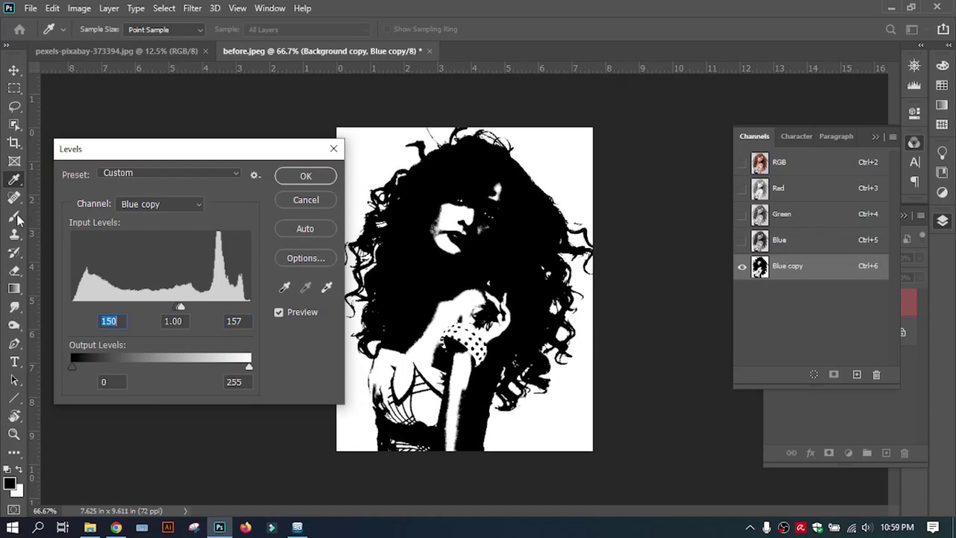
left_click(306, 177)
key("v")
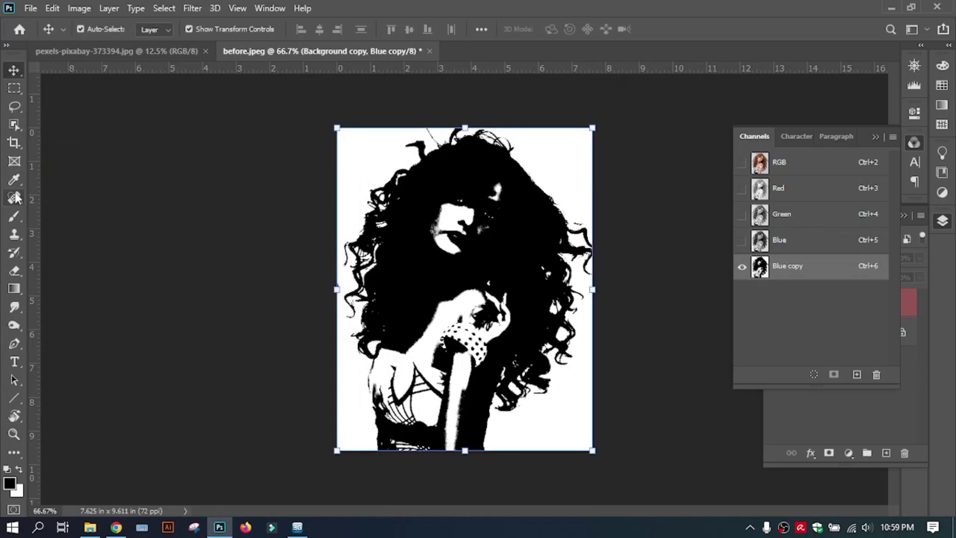
Paint the white areas inside the woman's silhouette black (000000) on the Blue copy channel with the Brush tool
left_click(14, 217)
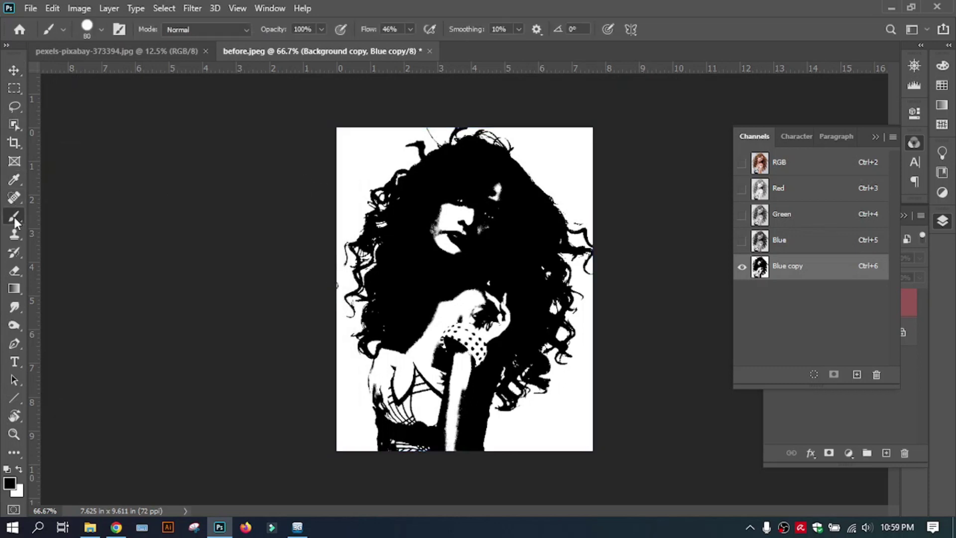
left_click(9, 484)
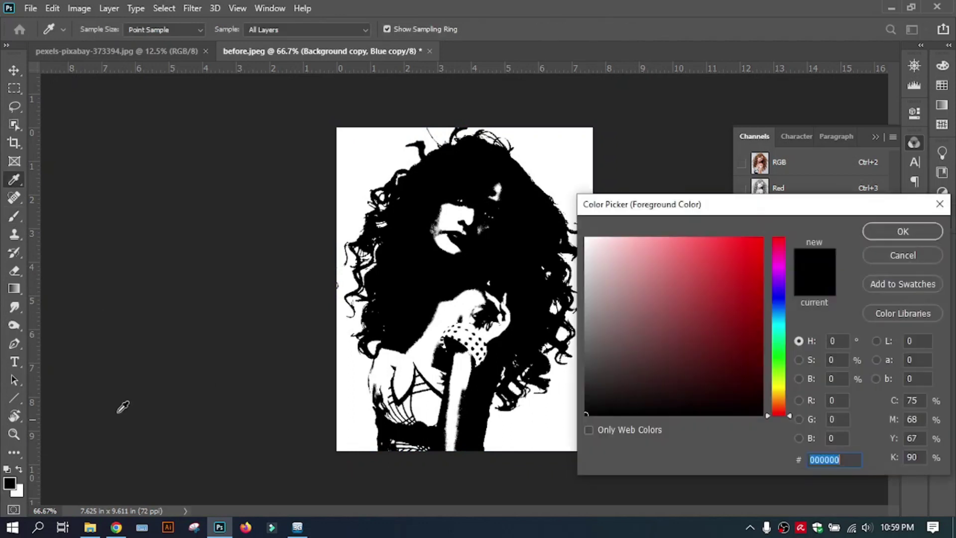
left_click(585, 412)
left_click(903, 231)
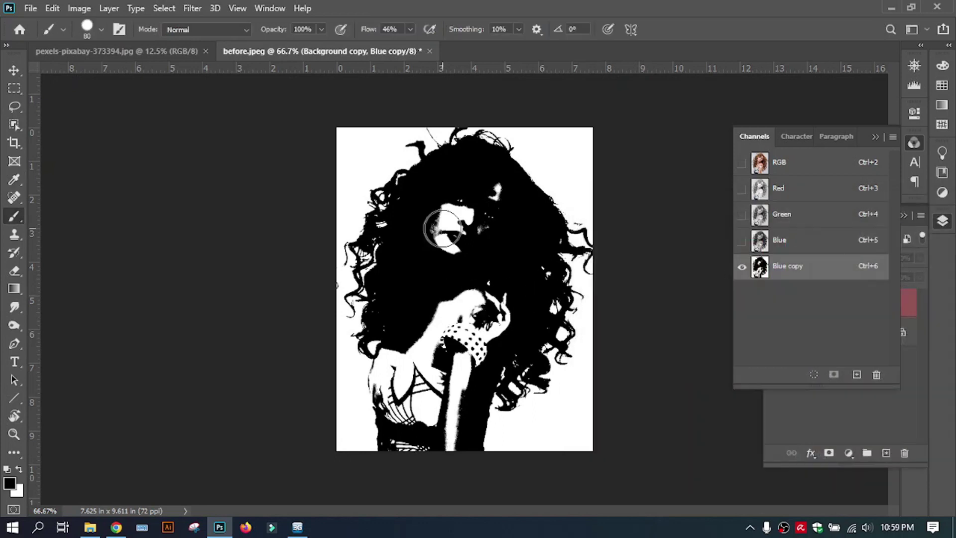
mouse_move(443, 229)
left_mouse_down()
mouse_move(469, 217)
mouse_move(485, 184)
mouse_move(464, 207)
mouse_move(480, 224)
mouse_move(462, 226)
mouse_move(453, 251)
mouse_move(480, 240)
mouse_move(488, 294)
mouse_move(491, 282)
mouse_move(484, 299)
mouse_move(493, 296)
mouse_move(487, 329)
mouse_move(449, 441)
mouse_move(452, 324)
mouse_move(460, 459)
mouse_move(461, 317)
mouse_move(456, 393)
mouse_move(481, 316)
mouse_move(483, 328)
mouse_move(438, 345)
mouse_move(443, 392)
mouse_move(439, 288)
mouse_move(435, 425)
mouse_move(412, 341)
mouse_move(410, 383)
mouse_move(398, 371)
mouse_move(401, 460)
mouse_move(385, 389)
mouse_move(396, 357)
mouse_move(386, 382)
mouse_move(395, 407)
mouse_move(397, 347)
mouse_move(405, 338)
mouse_move(398, 383)
mouse_move(409, 415)
mouse_move(407, 351)
mouse_move(416, 439)
mouse_move(405, 467)
mouse_move(407, 385)
mouse_move(481, 207)
left_mouse_up()
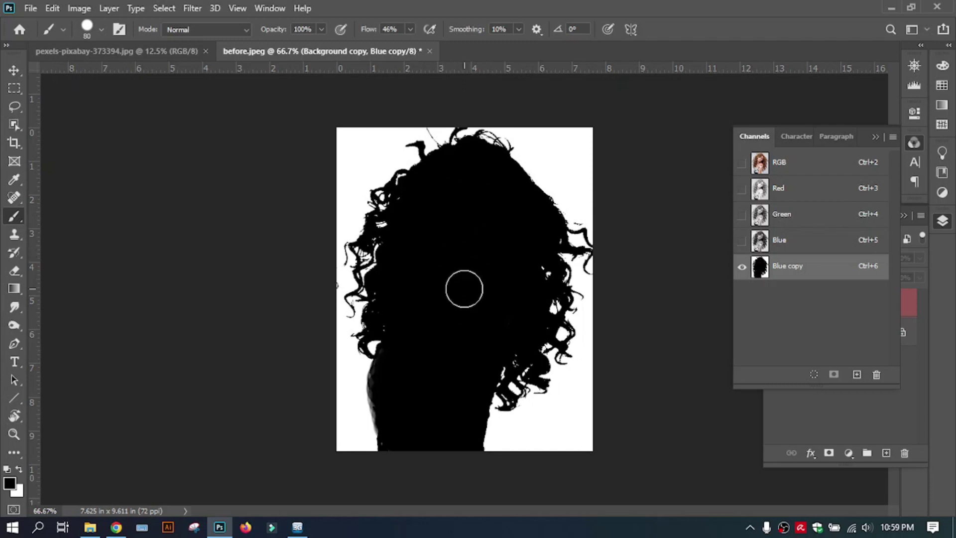
Load the Blue copy channel as a selection and invert it to select the woman
left_click(760, 269, "ctrl")
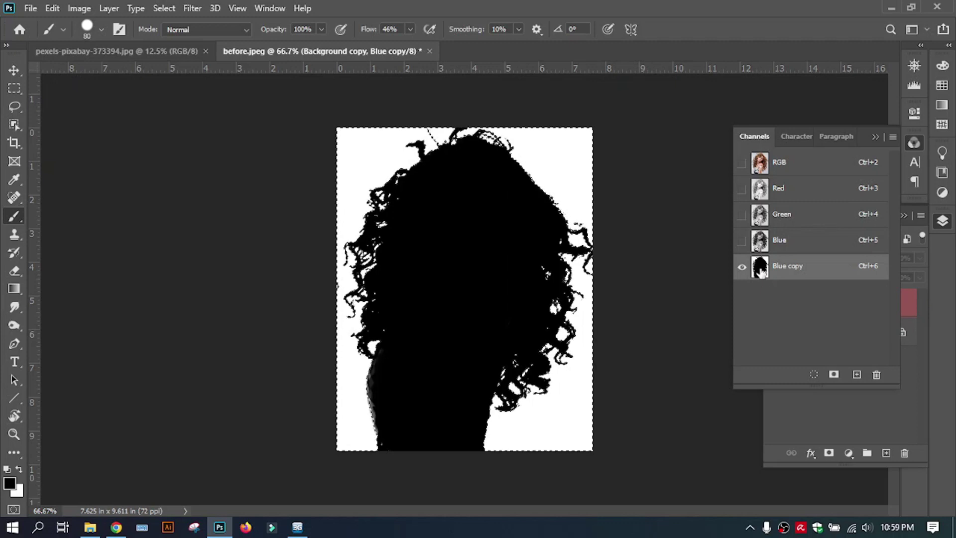
right_click(561, 167)
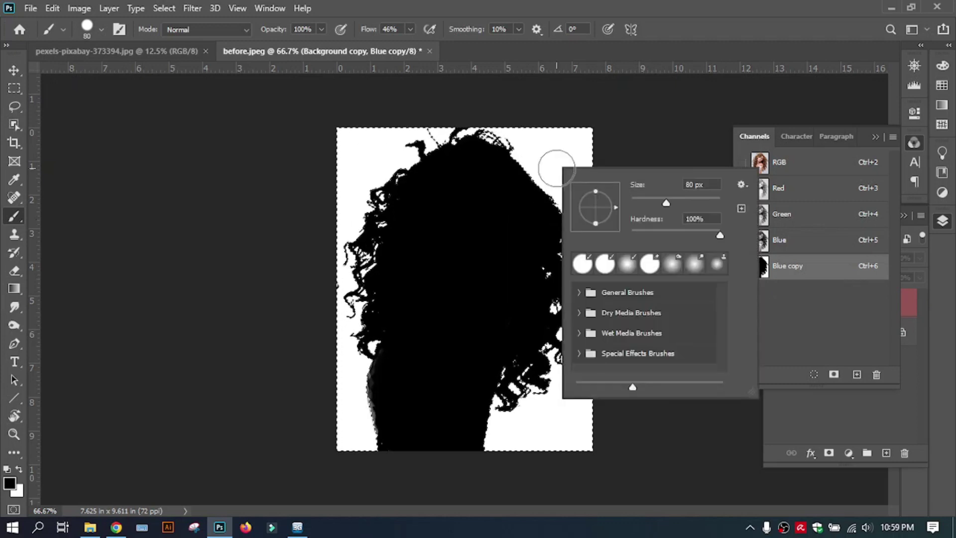
left_click(14, 88)
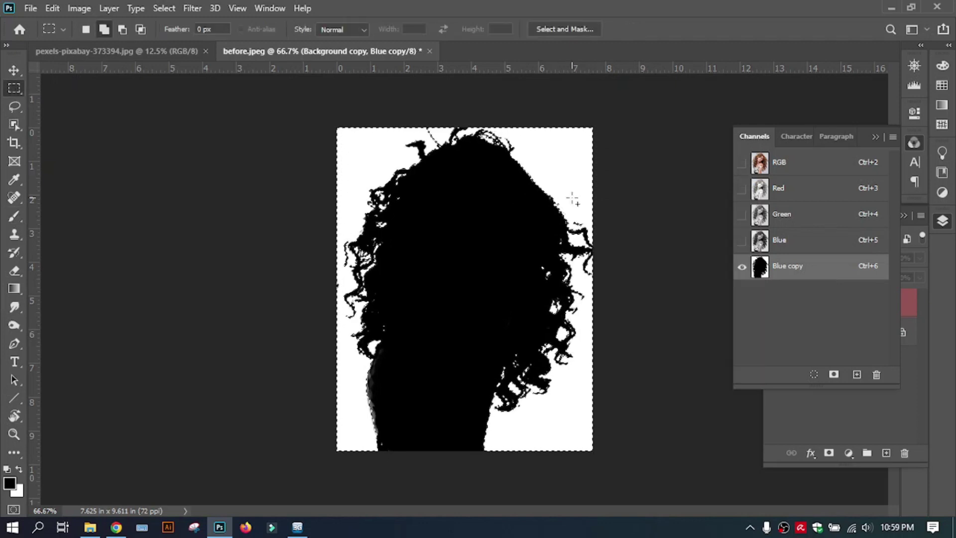
right_click(572, 234)
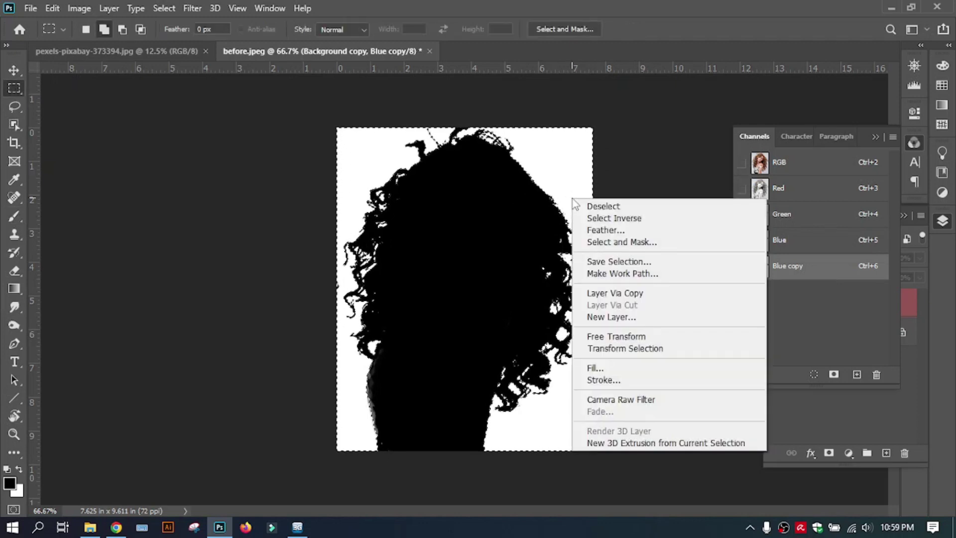
left_click(628, 224)
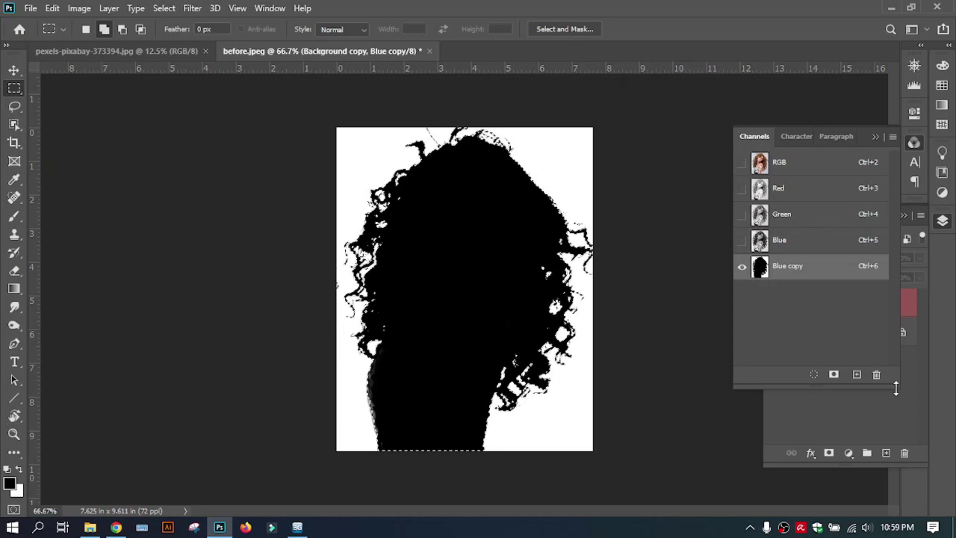
Restore the RGB view with Blue copy hidden, and keep only the Background copy layer, selected for editing
key("grave")
left_click(742, 267)
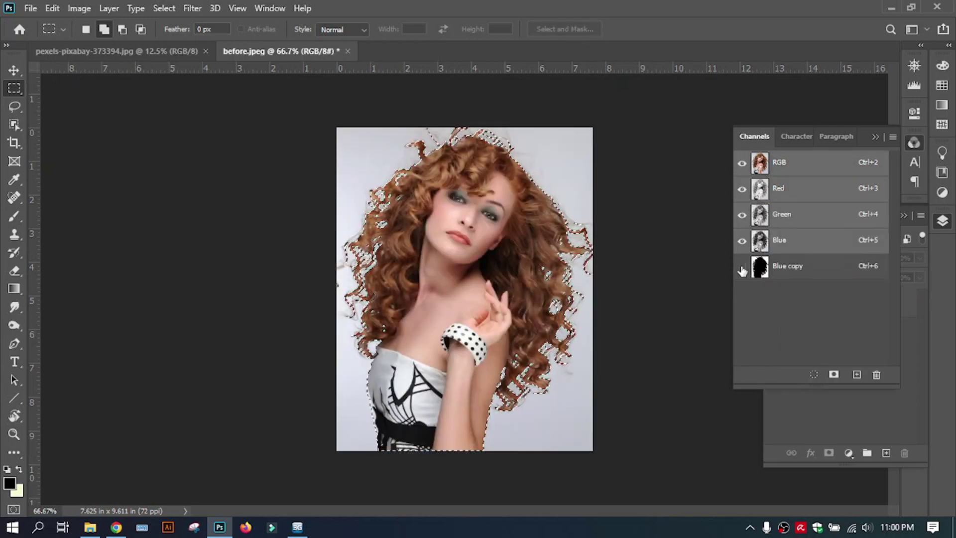
left_click(852, 416)
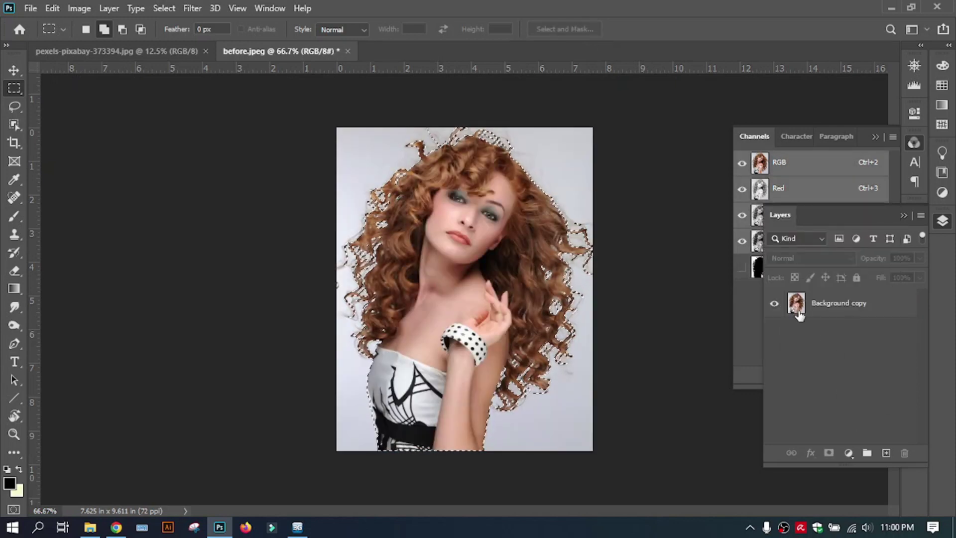
left_click(827, 309)
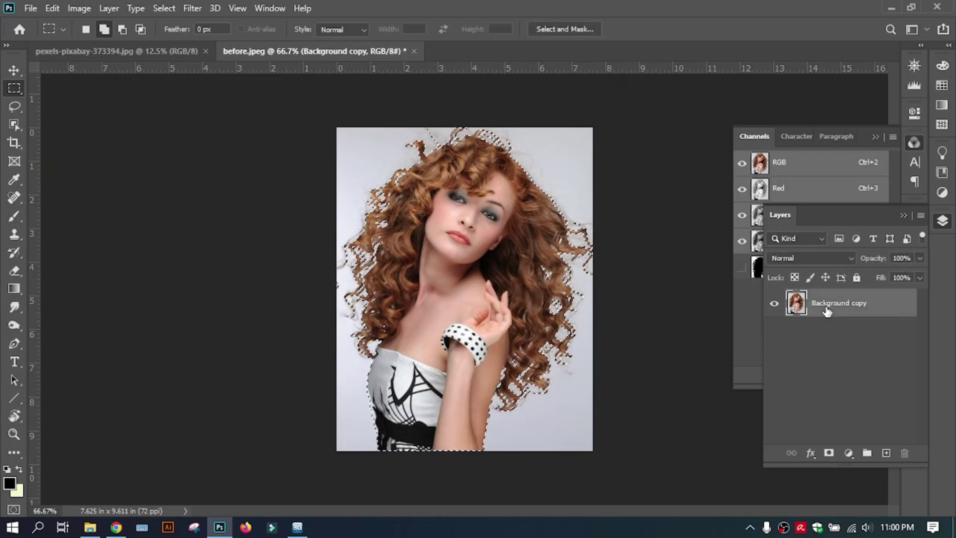
Open the woman's selection in Select and Mask and set the edge detection radius to 4 px
left_click(576, 31)
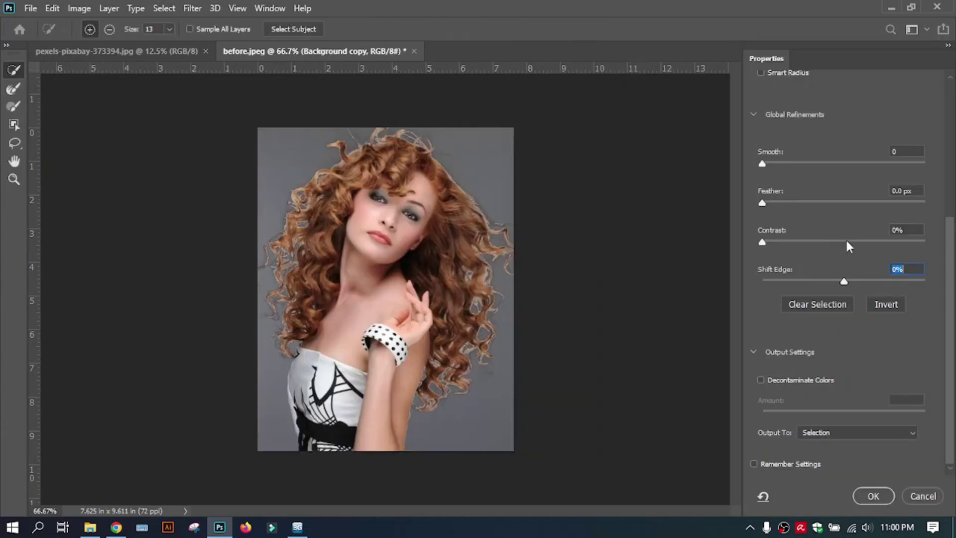
scroll(793, 156, "up", 5)
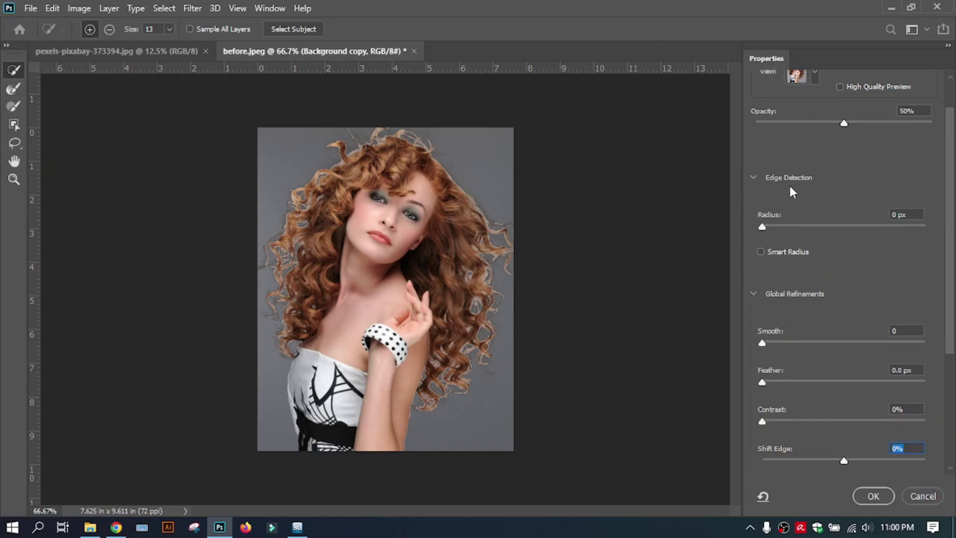
left_click(815, 114)
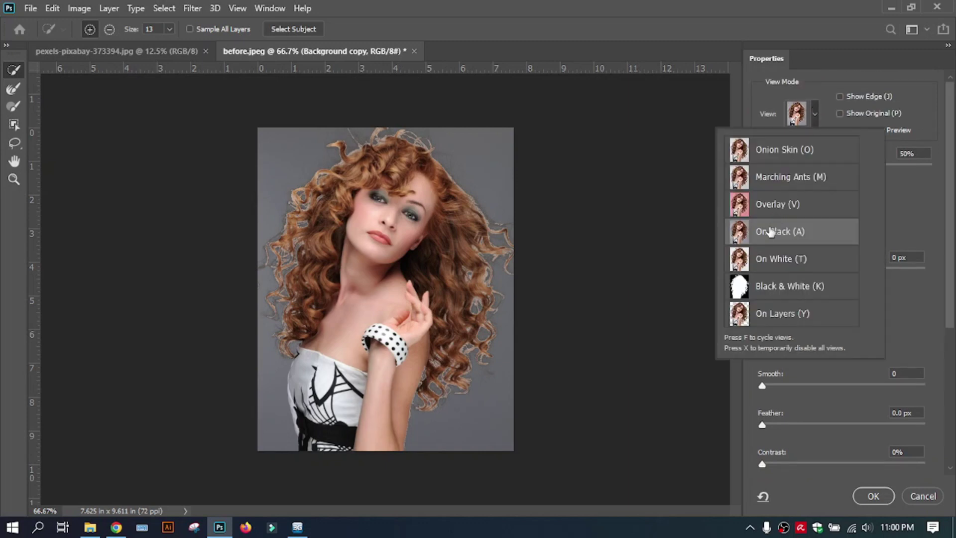
left_click(893, 205)
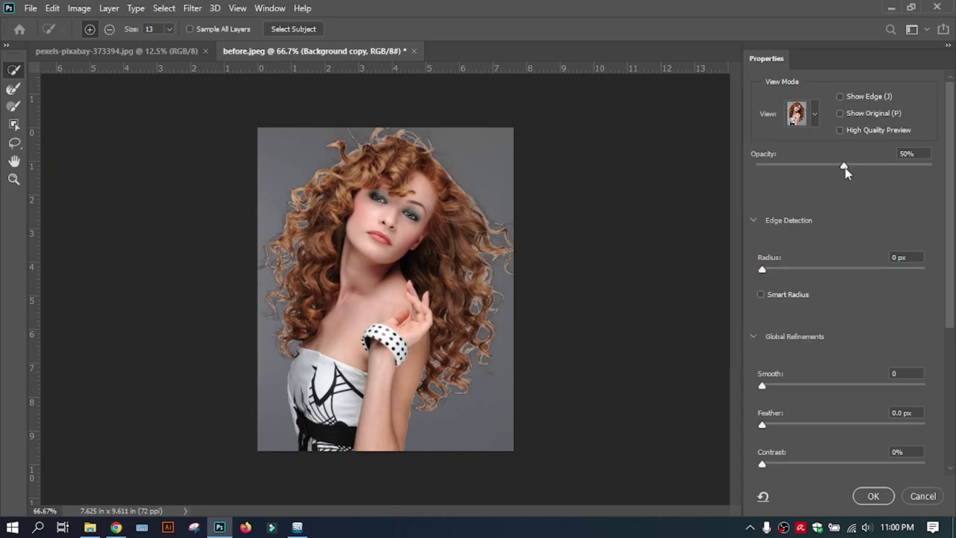
left_click_drag(763, 271, 785, 272)
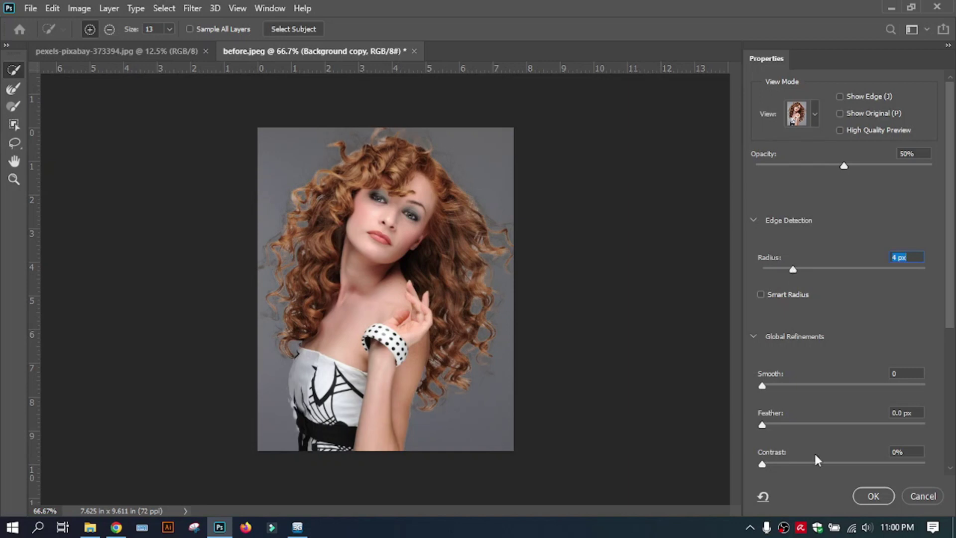
Apply the refined selection with Decontaminate Colors at 100% as a new masked layer, and delete the Background copy layer
scroll(815, 454, "down", 2)
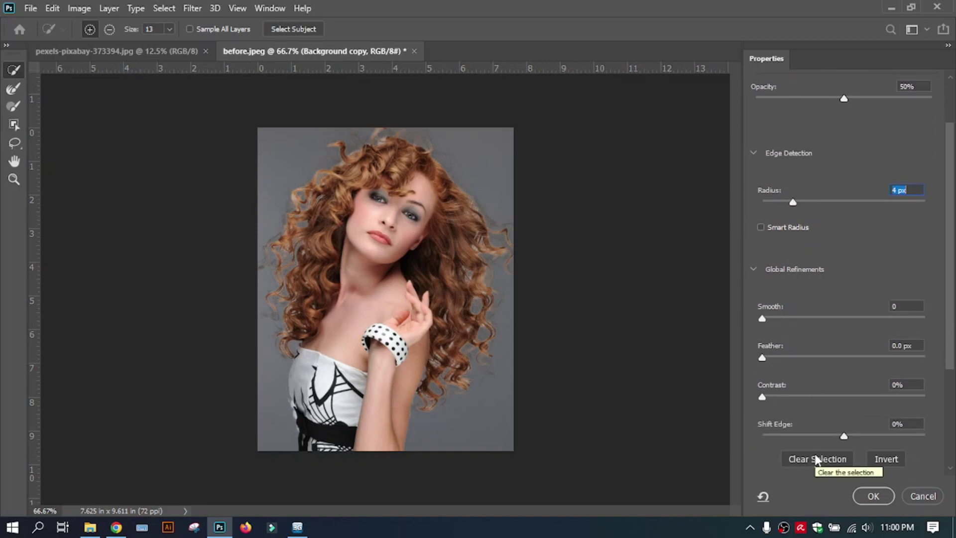
scroll(822, 359, "down", 3)
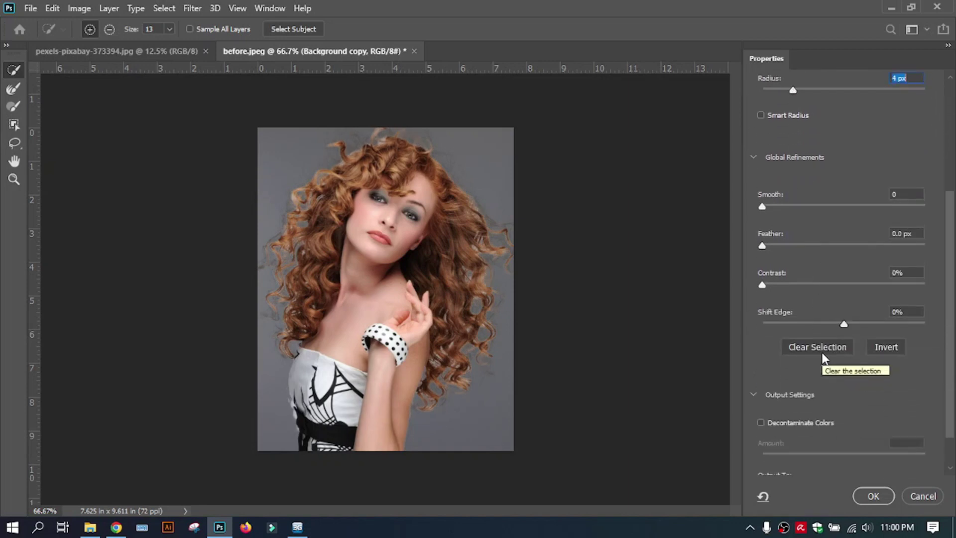
left_click(761, 422)
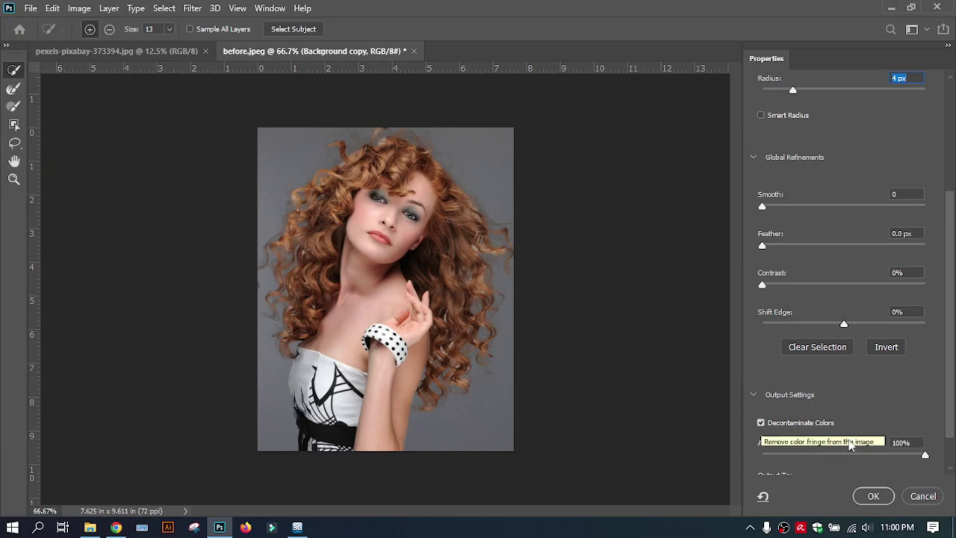
left_click(873, 496)
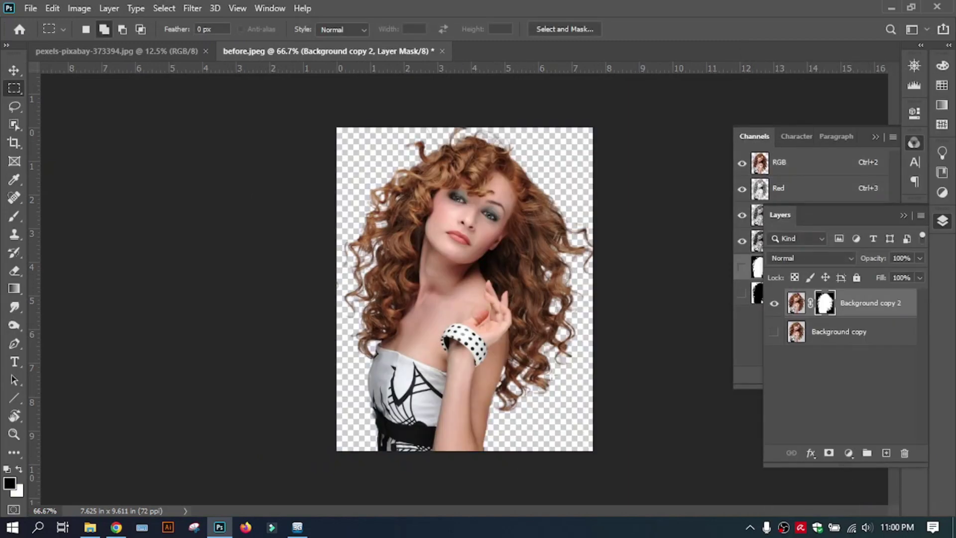
left_click_drag(839, 337, 906, 450)
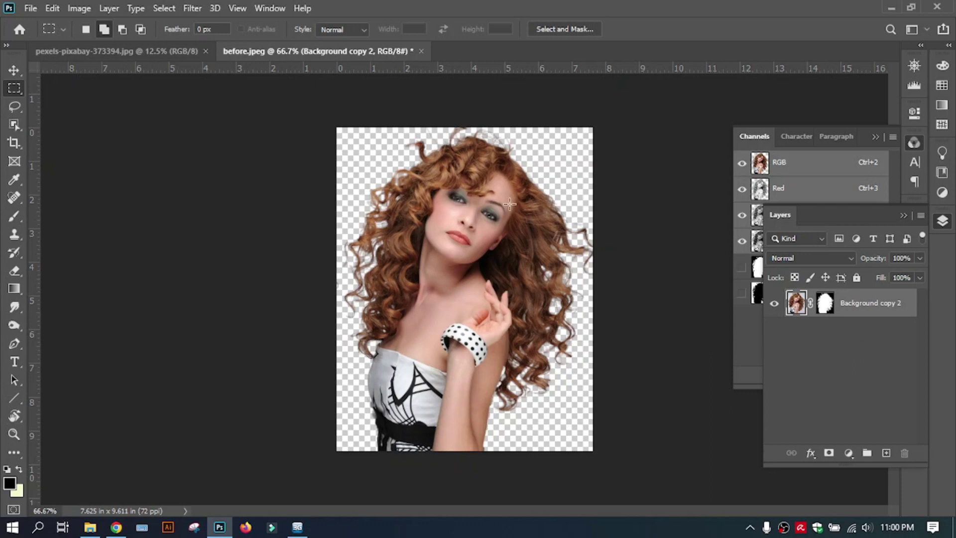
Move the cut-out woman into pexels-pixabay-373394.jpg and scale her to span the full width of the beach image
left_click(13, 70)
left_click_drag(473, 219, 555, 427)
left_click_drag(526, 397, 328, 184)
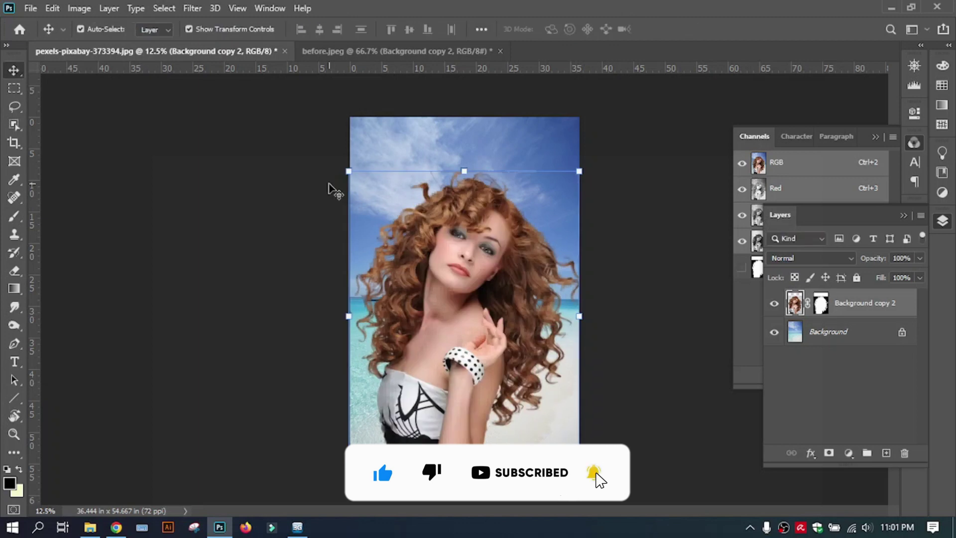
left_click(284, 325)
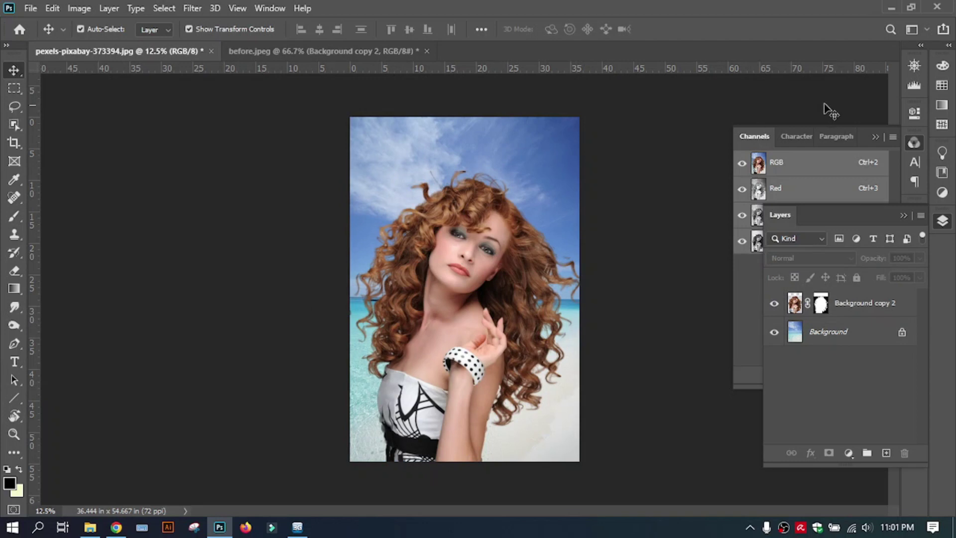
Magnify the composite to 50% and examine the cutout edges of the curly hair against the sea and sky
left_click(915, 65)
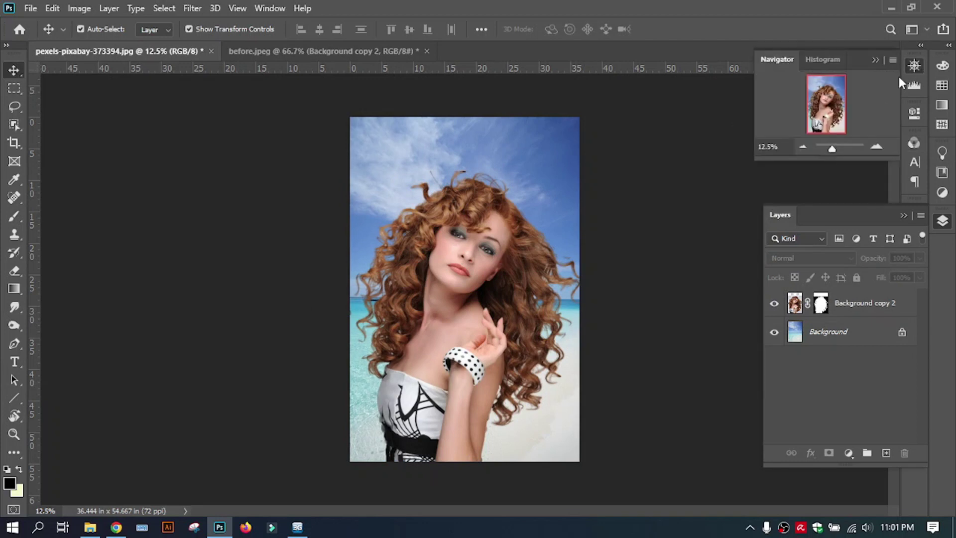
left_click(877, 148)
left_click(877, 148)
left_click(878, 148)
left_click(877, 147)
scroll(493, 259, "left", 3)
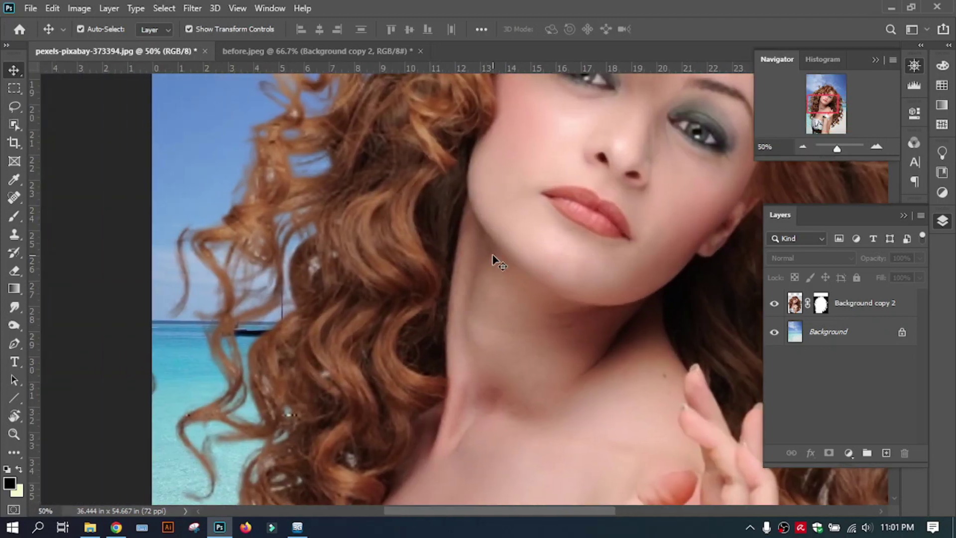
Examine the cutout edges of the hair around the crown and both upper sides against the sky
scroll(493, 259, "up", 4)
scroll(493, 259, "left", 2)
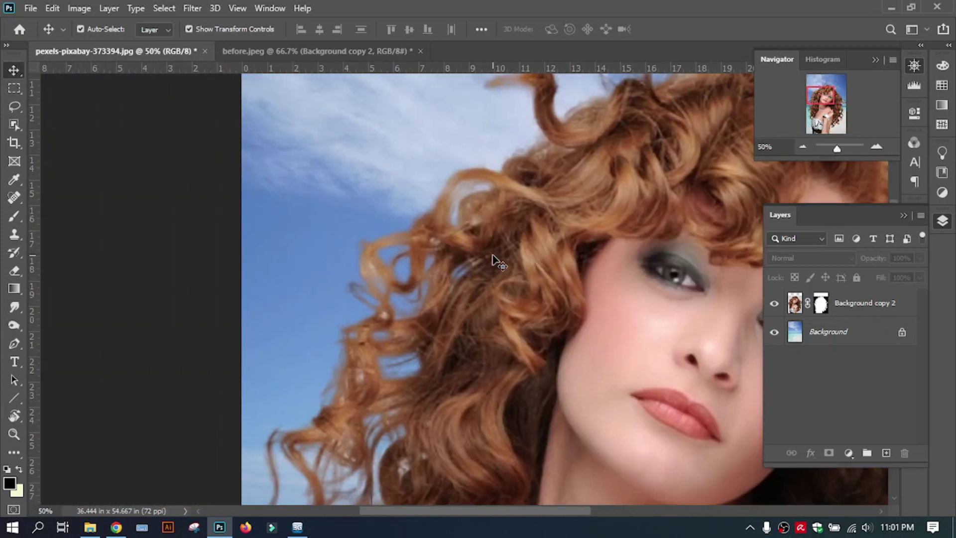
scroll(493, 259, "up", 4)
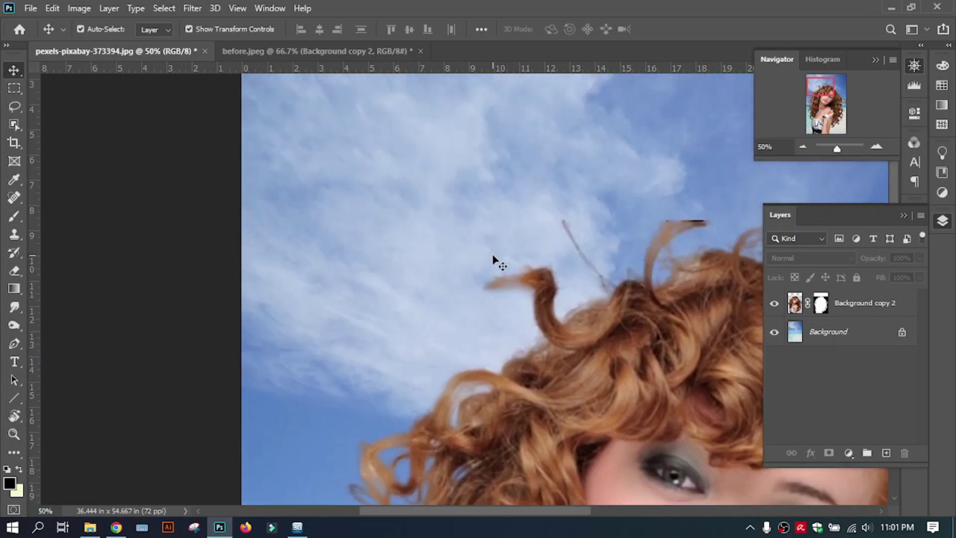
scroll(492, 259, "left", 2)
scroll(493, 259, "right", 8)
scroll(493, 259, "right", 1)
scroll(493, 259, "down", 4)
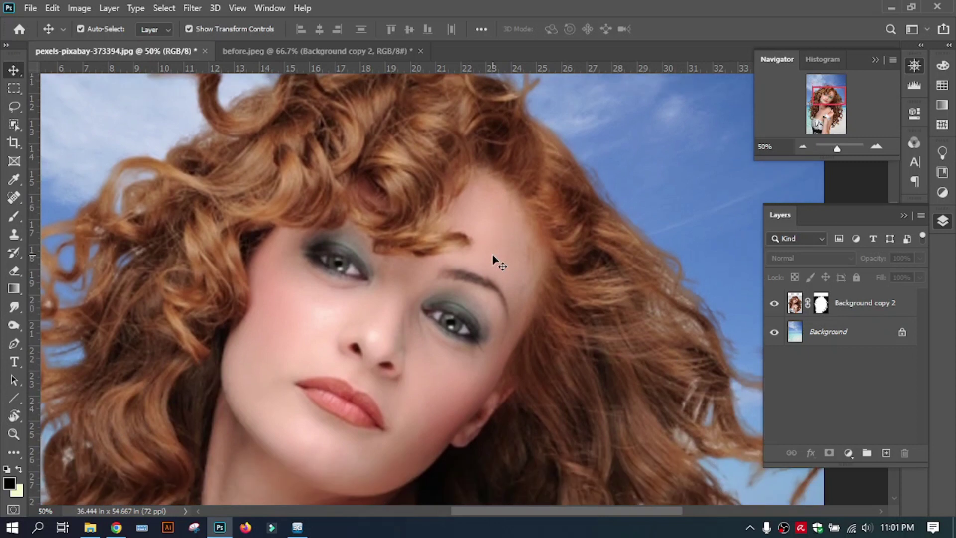
scroll(493, 259, "right", 3)
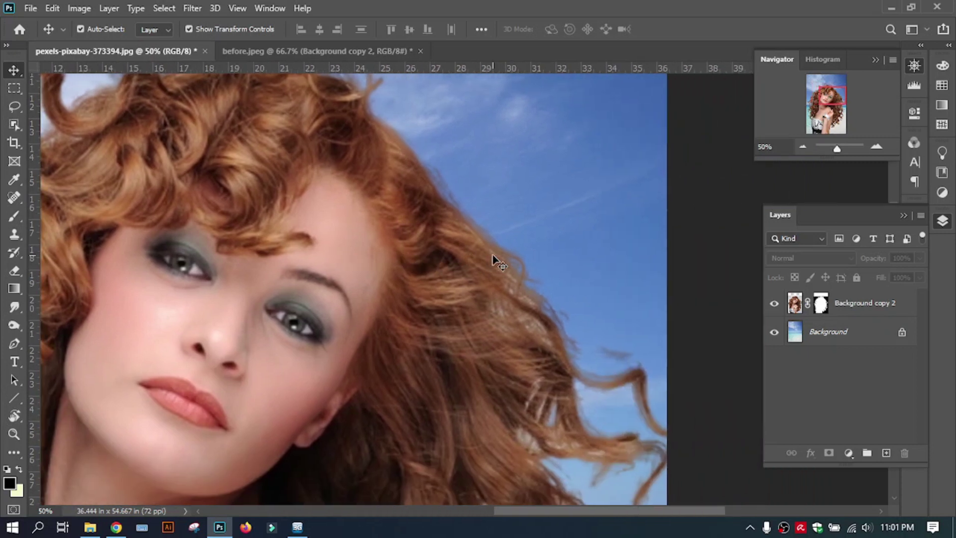
scroll(493, 259, "up", 1)
Inspect the cutout edges of the lower curls, arm and white dress against the sand and water
scroll(493, 259, "down", 7)
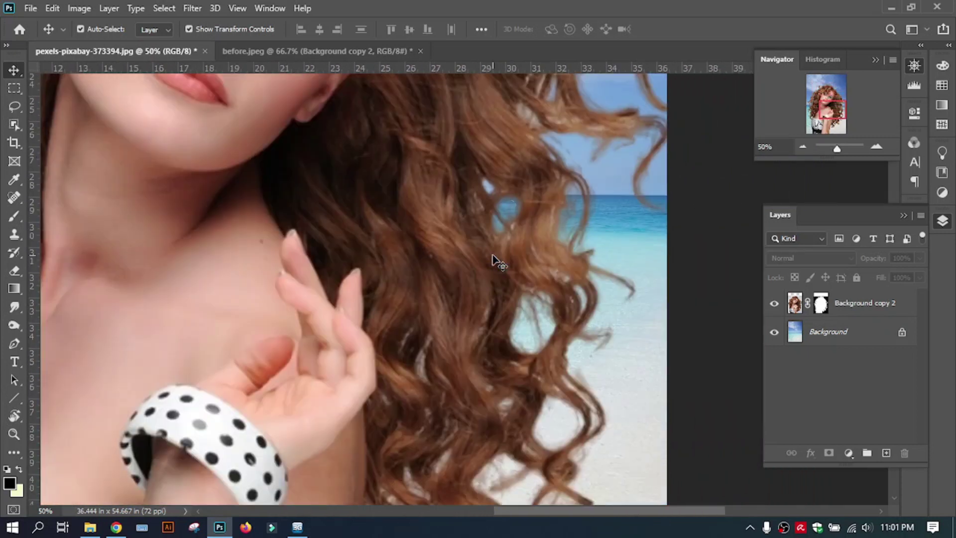
scroll(496, 262, "down", 7)
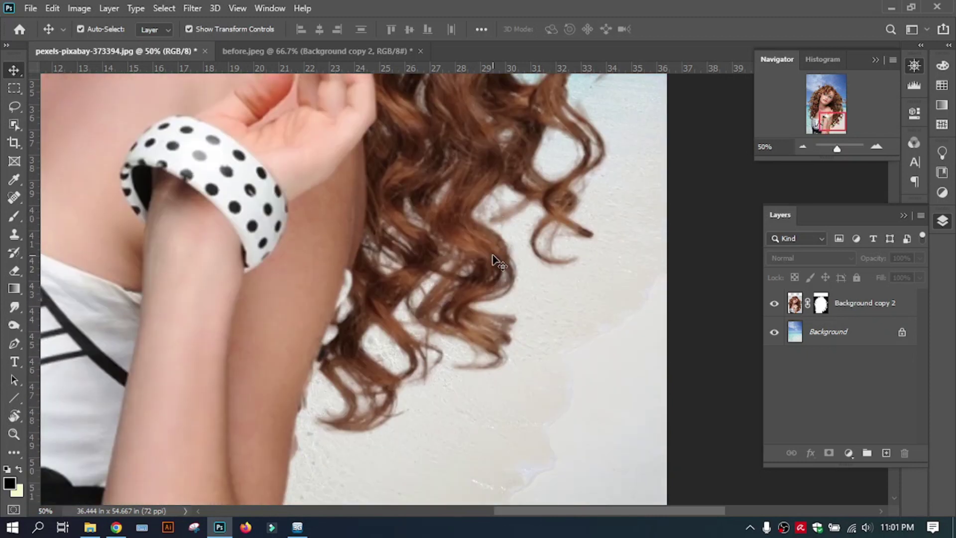
scroll(493, 259, "right", 2)
scroll(493, 259, "left", 10)
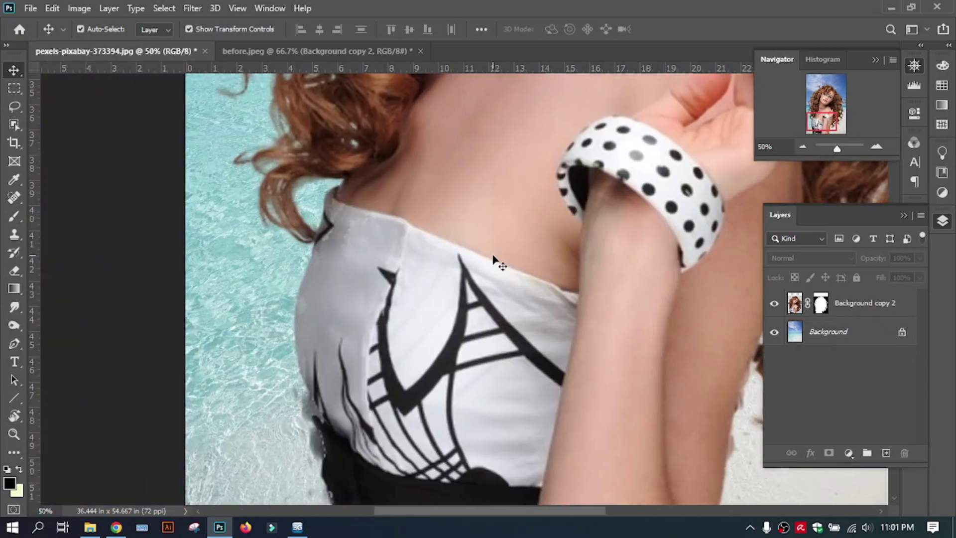
scroll(493, 259, "down", 1)
scroll(493, 259, "up", 6)
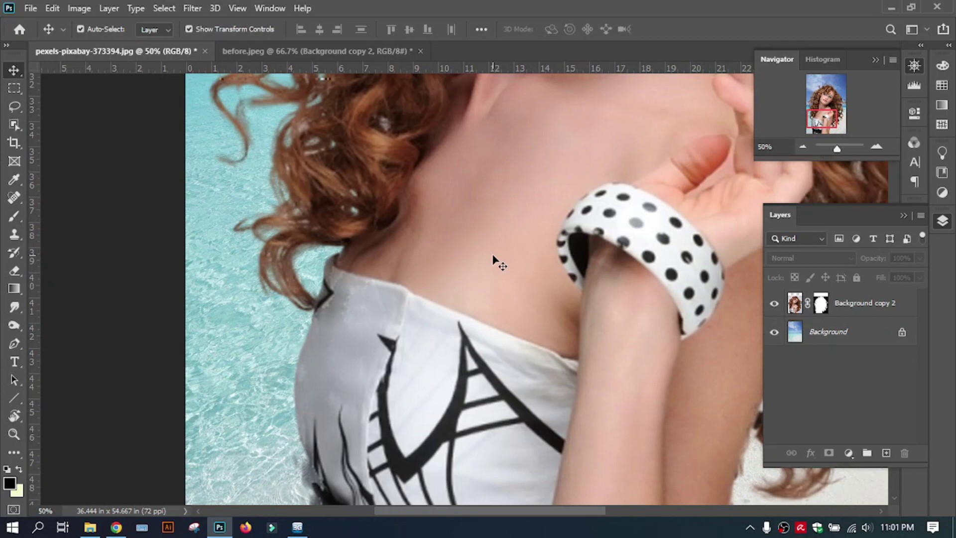
scroll(494, 260, "up", 5)
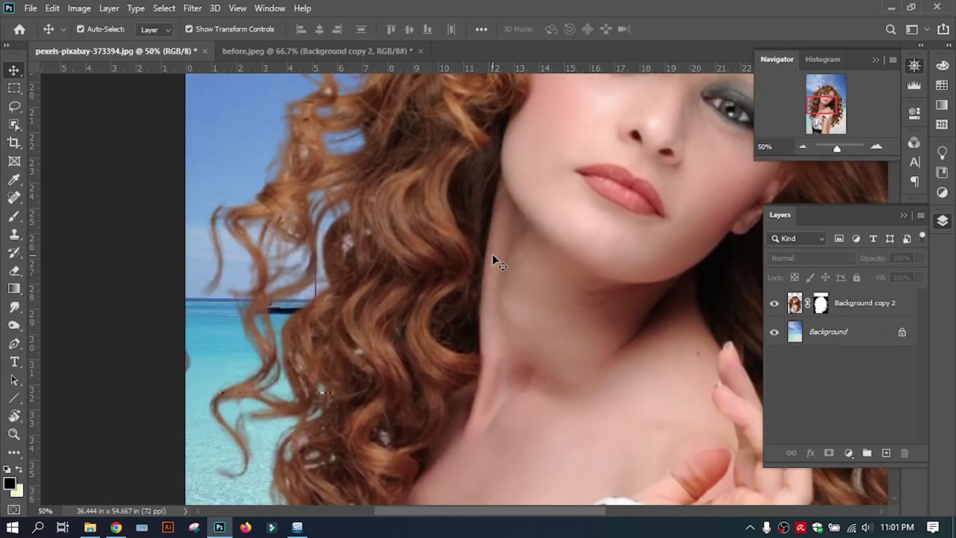
scroll(494, 260, "up", 1)
scroll(494, 259, "right", 1)
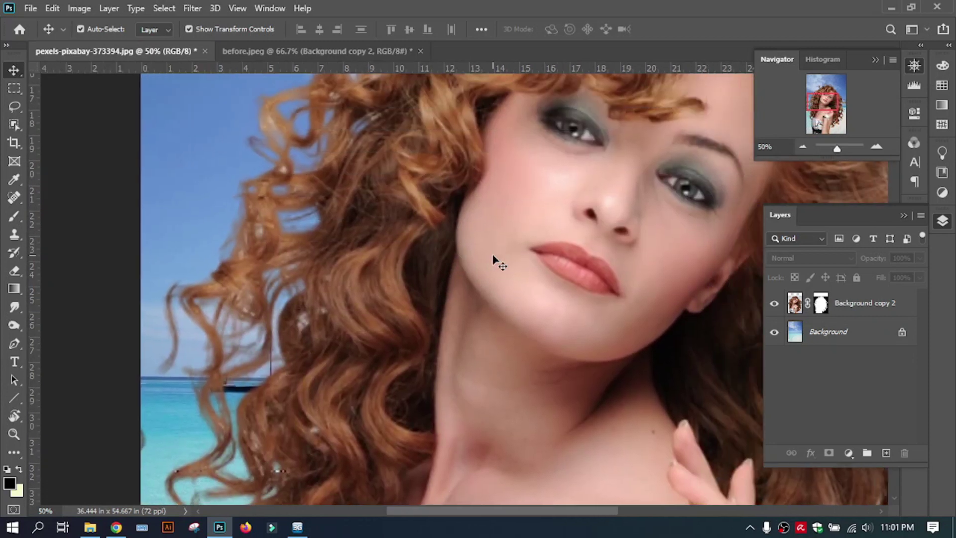
Select the cut-out woman's layer, Background copy 2, and check the hair on both sides of her face
left_click(494, 260)
scroll(494, 260, "left", 2)
scroll(494, 260, "right", 3)
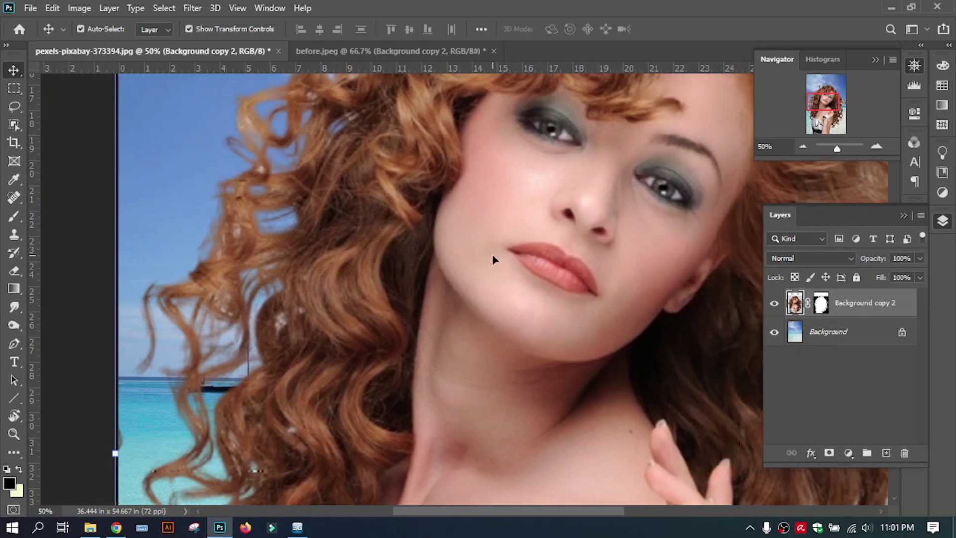
scroll(495, 260, "right", 3)
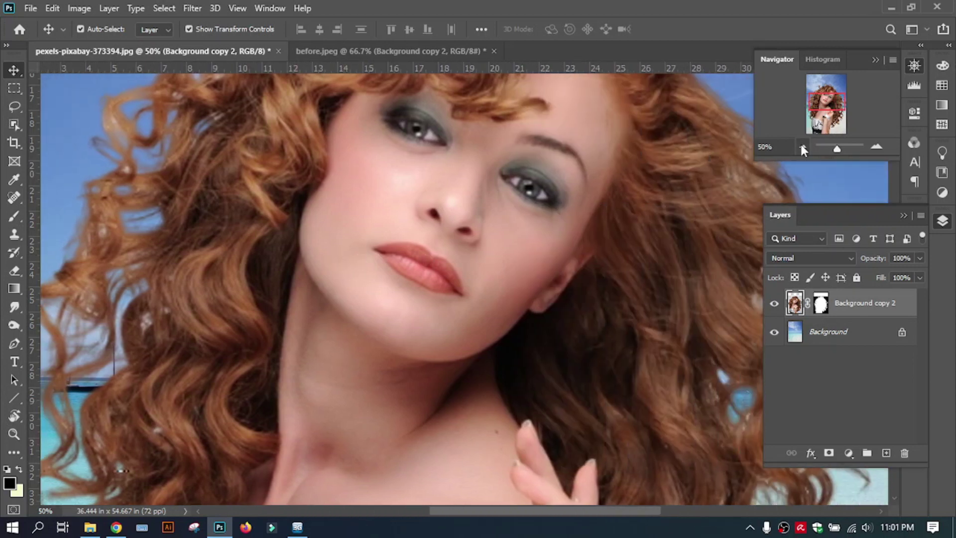